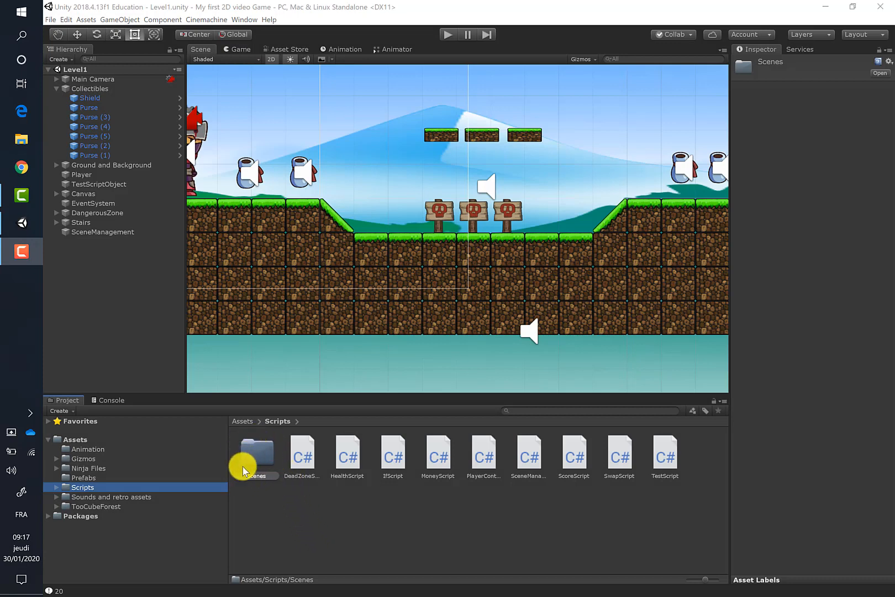
# - Move the Scenes folder out of Scripts into the root Assets folder and open it
pyautogui.moveTo(256, 451); pyautogui.dragTo(73, 442)
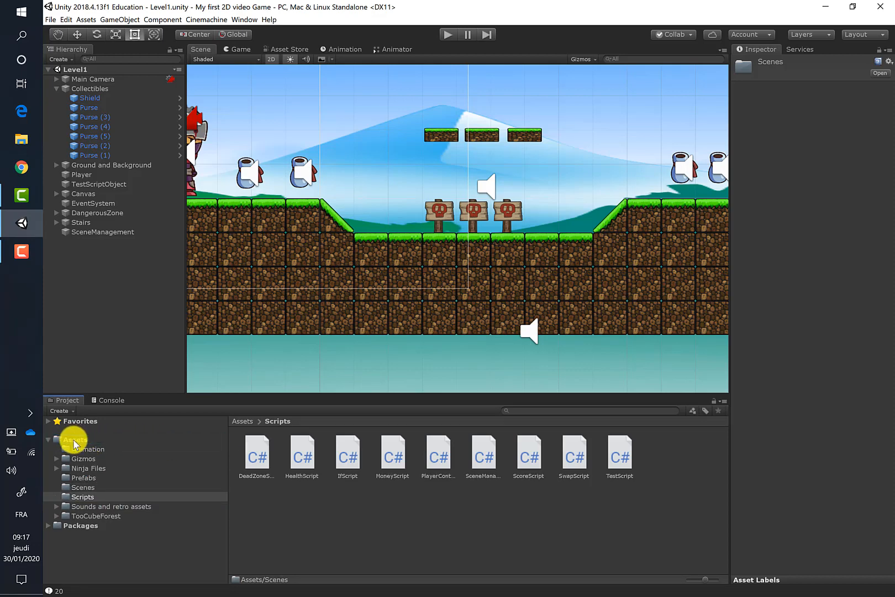
pyautogui.click(76, 441)
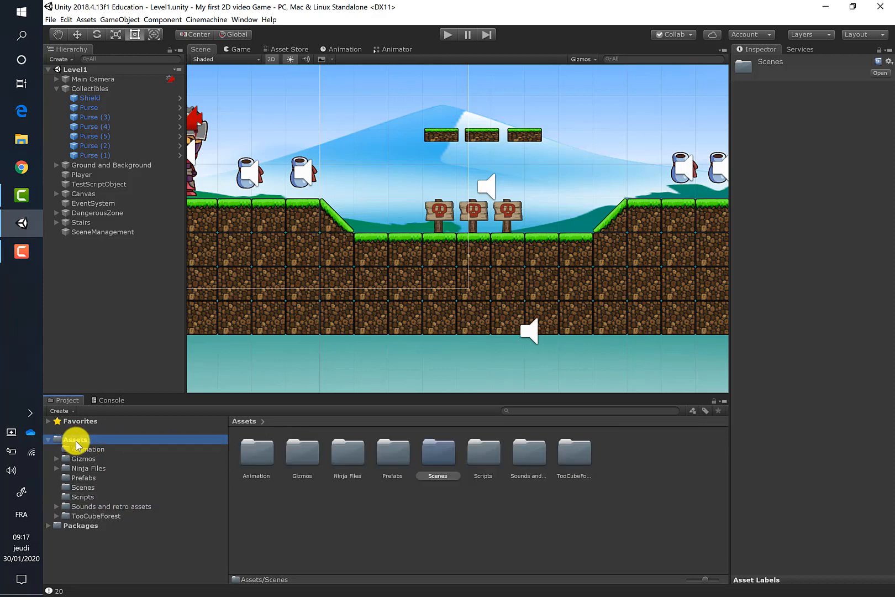
pyautogui.doubleClick(432, 462)
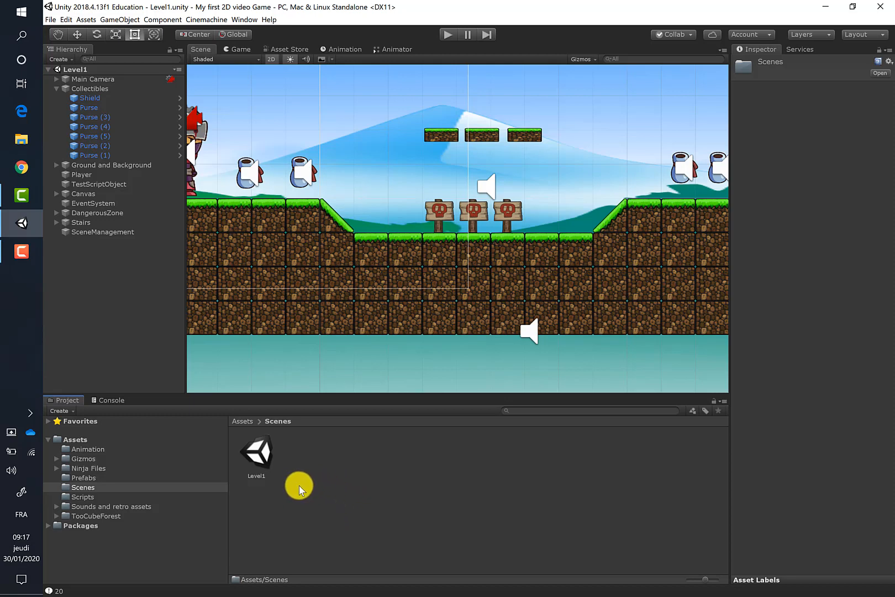
# - Duplicate the Level1 scene as Level2 and open Level2 for editing
pyautogui.click(260, 463)
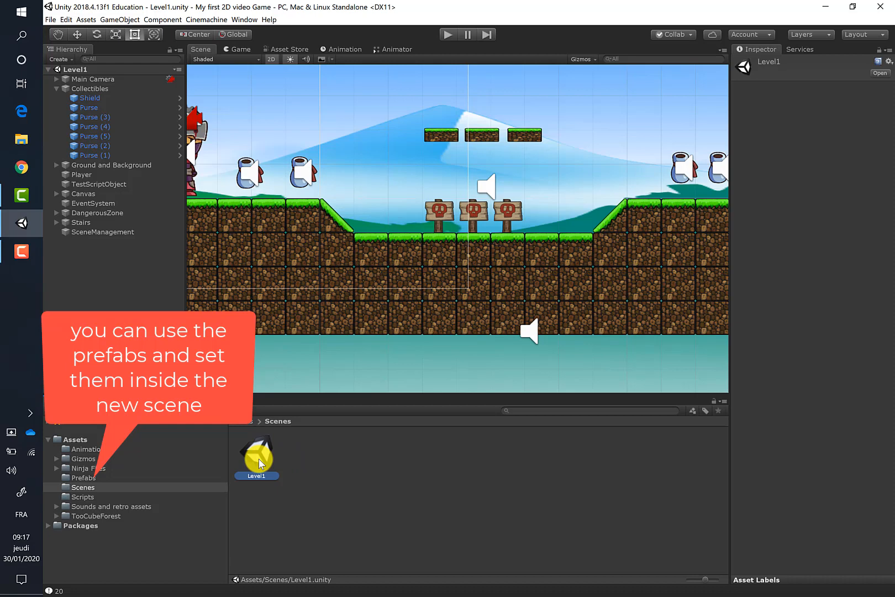
pyautogui.hotkey('ctrl', 'd')
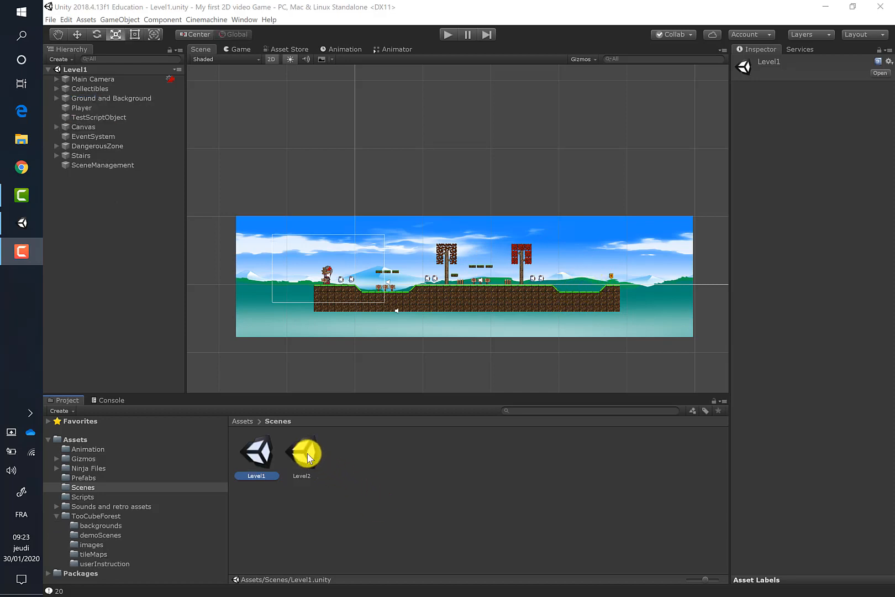
pyautogui.doubleClick(308, 457)
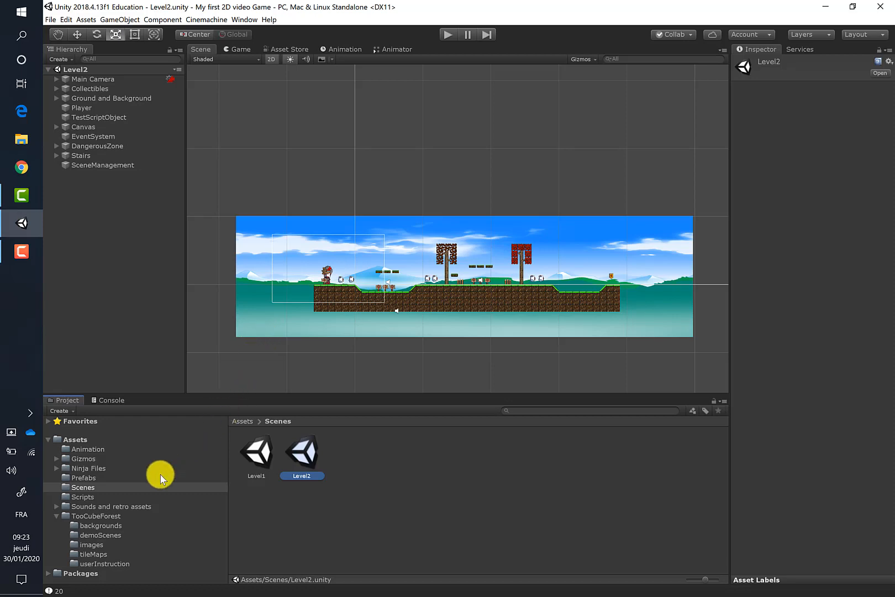
# - Add the BG_desert_sunset2_1024 background from TooCubeForest to the scene and stretch it to a scale of about 6.4 in X and 1.8 in Y
pyautogui.click(87, 524)
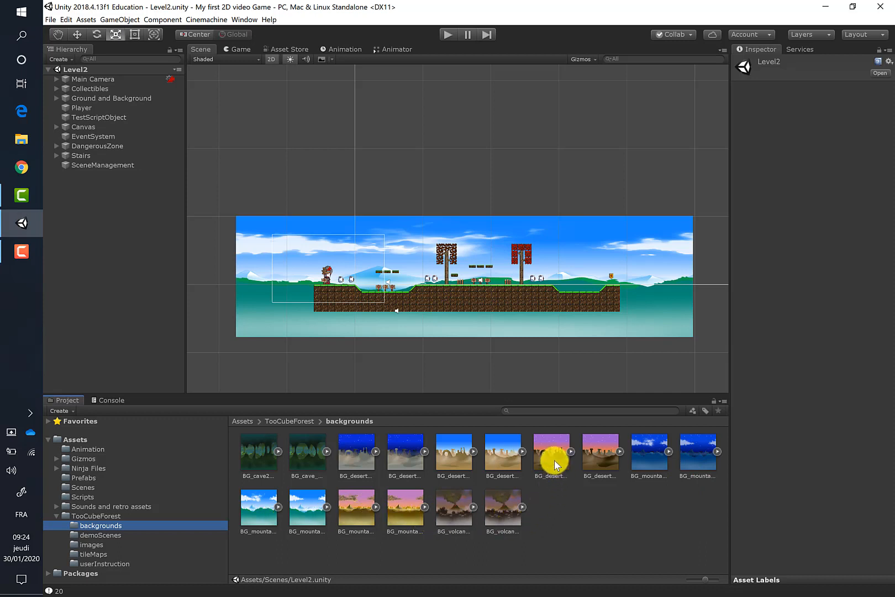
pyautogui.moveTo(554, 460); pyautogui.dragTo(462, 195)
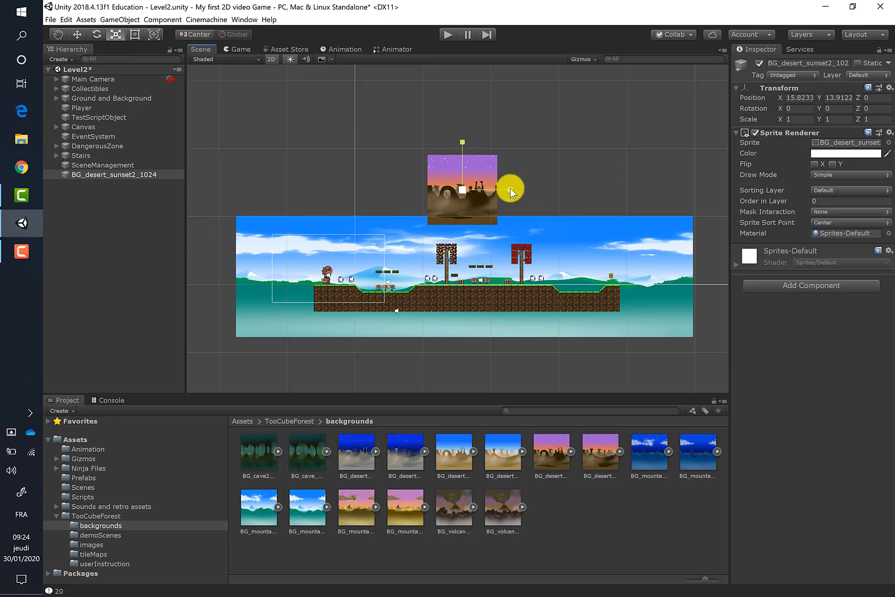
pyautogui.moveTo(510, 188); pyautogui.dragTo(770, 185)
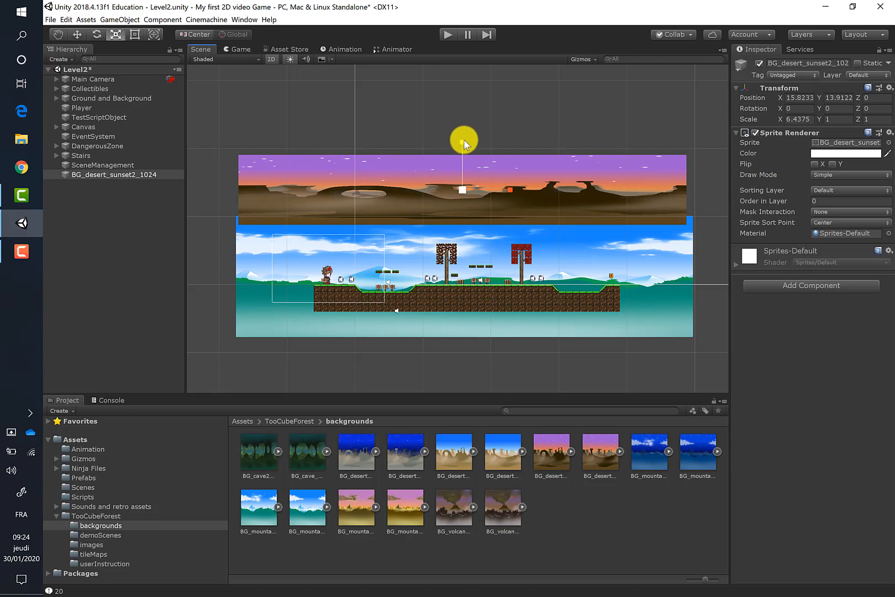
pyautogui.moveTo(464, 139); pyautogui.dragTo(459, 104)
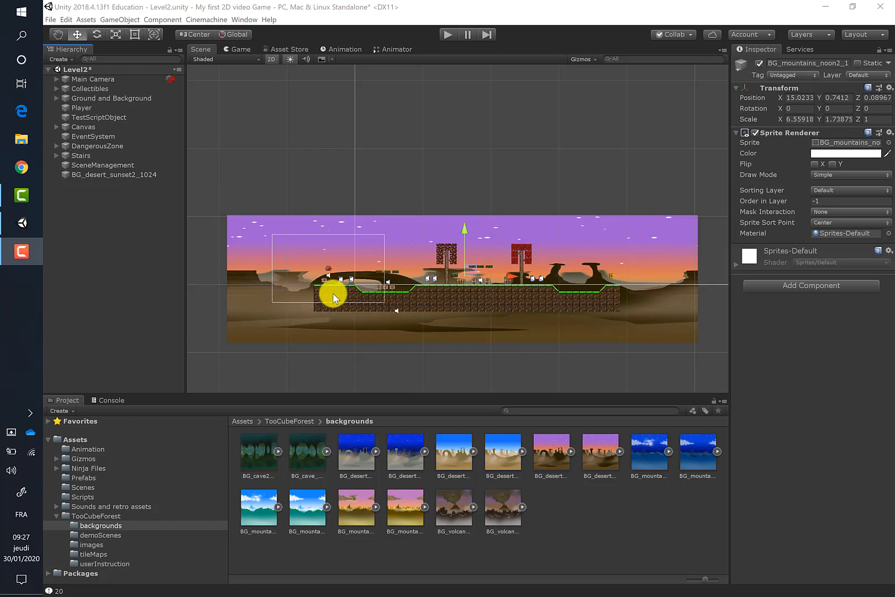
# - Set the BG_desert_sunset2_1024 sprite's Order in Layer to -1
pyautogui.click(110, 176)
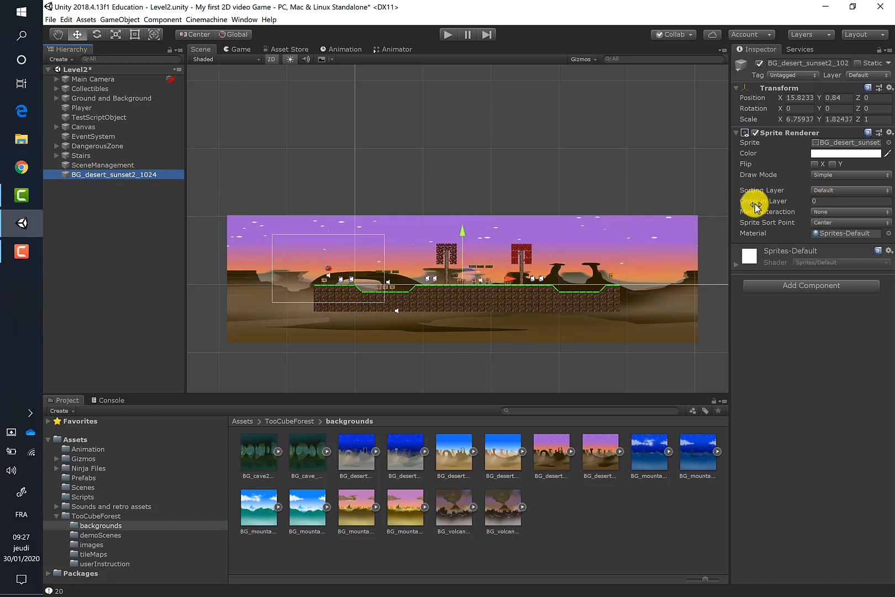
pyautogui.click(817, 201)
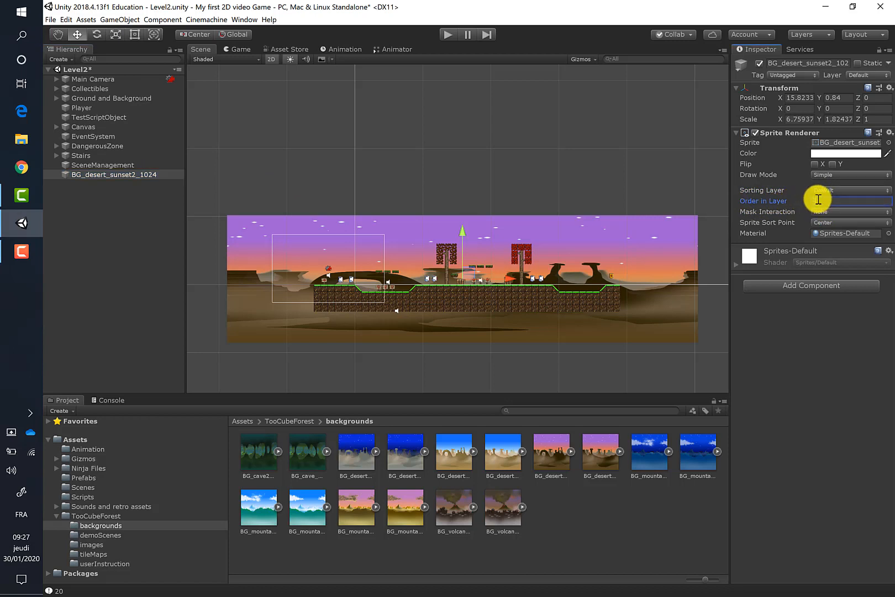
pyautogui.write('-1')
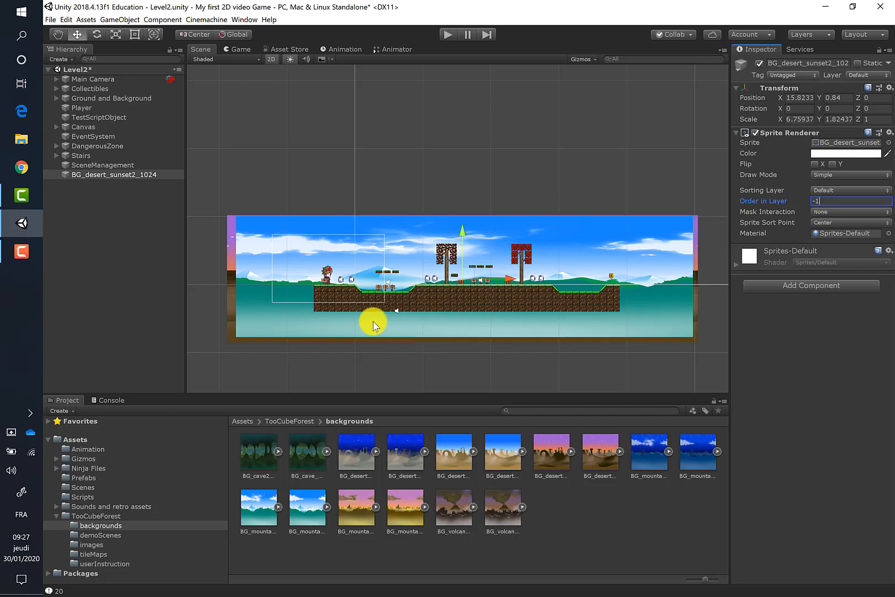
# - Delete BG_mountains_noon2_1024 from Ground and Background and move BG_desert_sunset2_1024 into that group
pyautogui.click(57, 98)
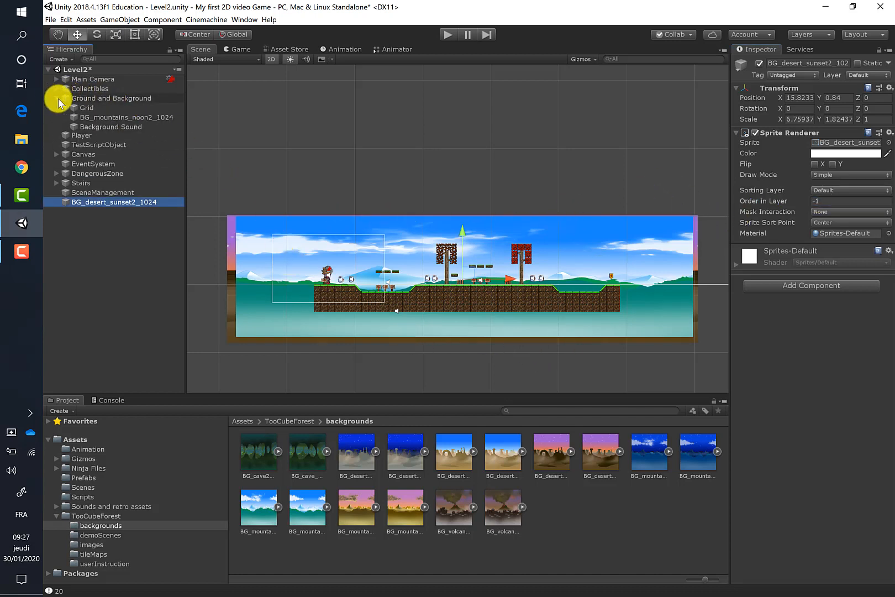
pyautogui.click(89, 116)
pyautogui.rightClick(90, 118)
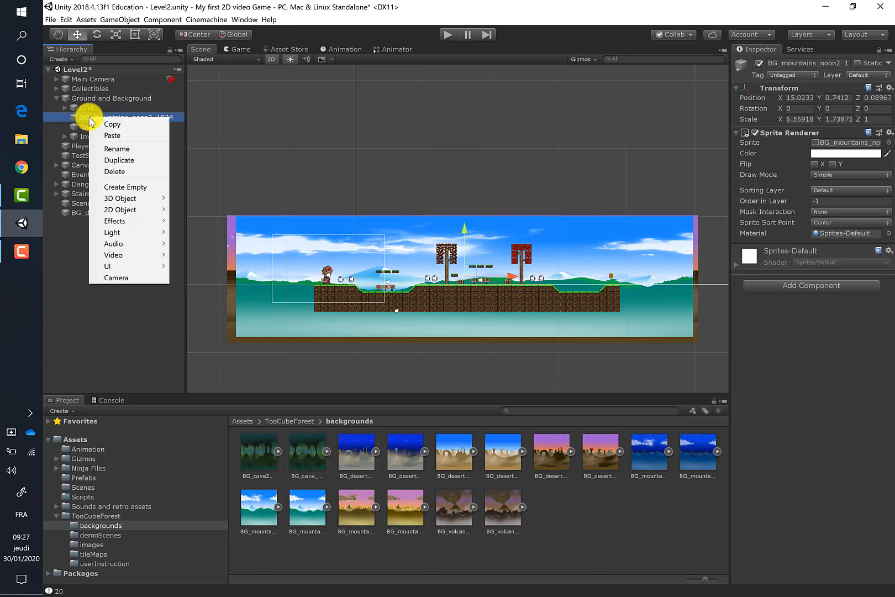
pyautogui.click(115, 171)
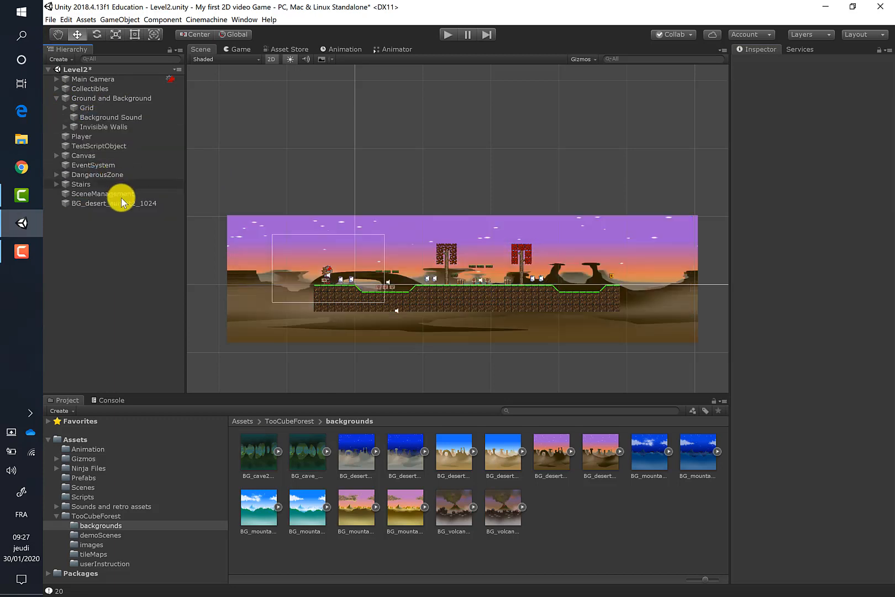
pyautogui.click(94, 203)
pyautogui.moveTo(94, 203); pyautogui.dragTo(110, 102)
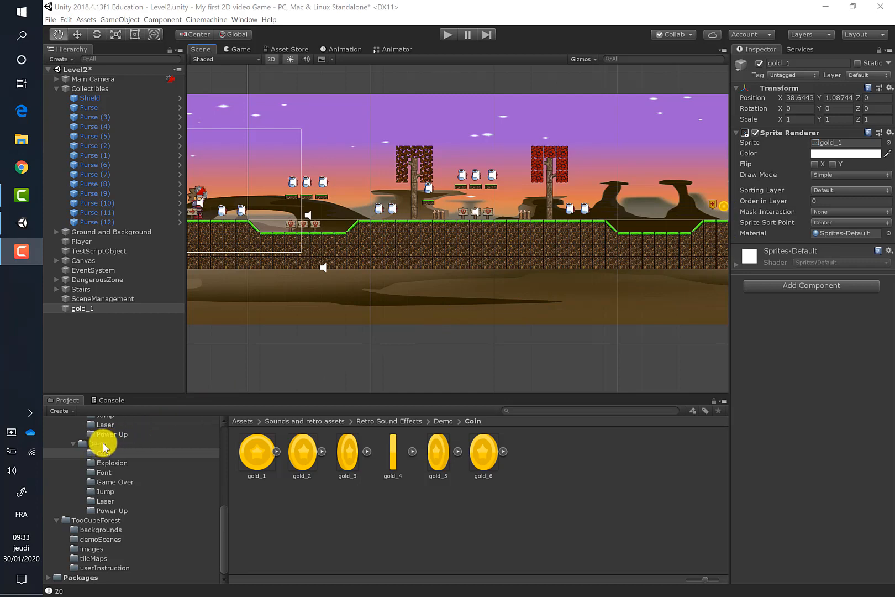
# - Delete the Shield from Collectibles and move the gold_1 coin into that group
pyautogui.scroll(3, 119, 451)
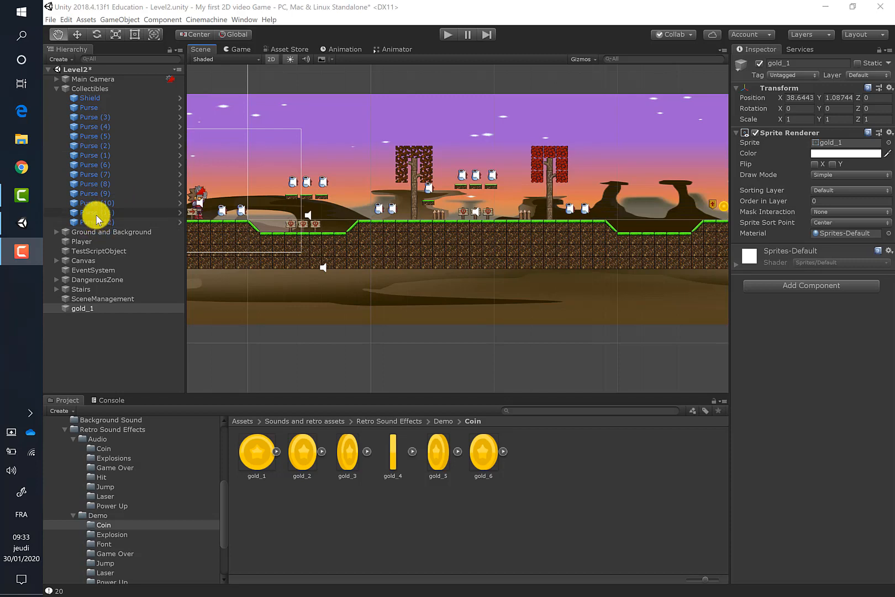
pyautogui.click(90, 99)
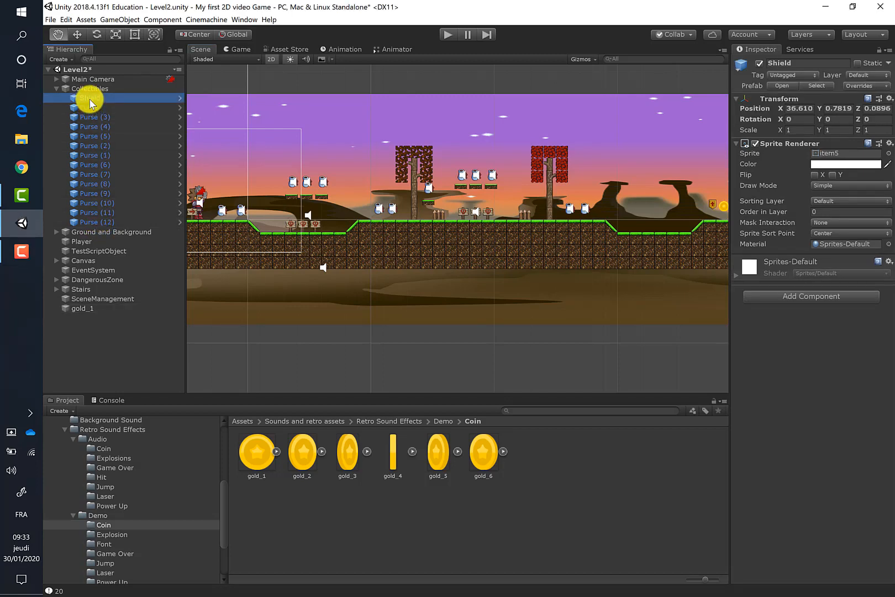
pyautogui.rightClick(90, 100)
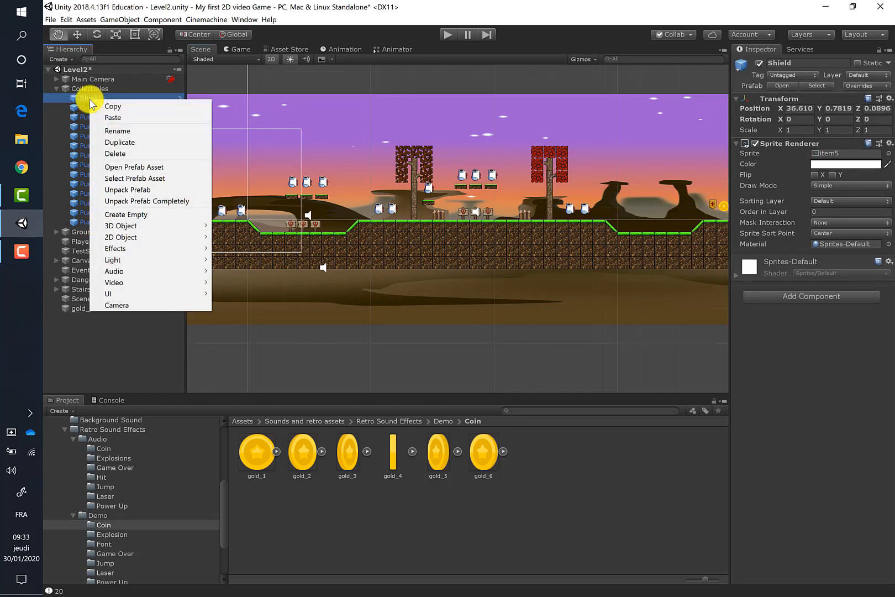
pyautogui.click(119, 154)
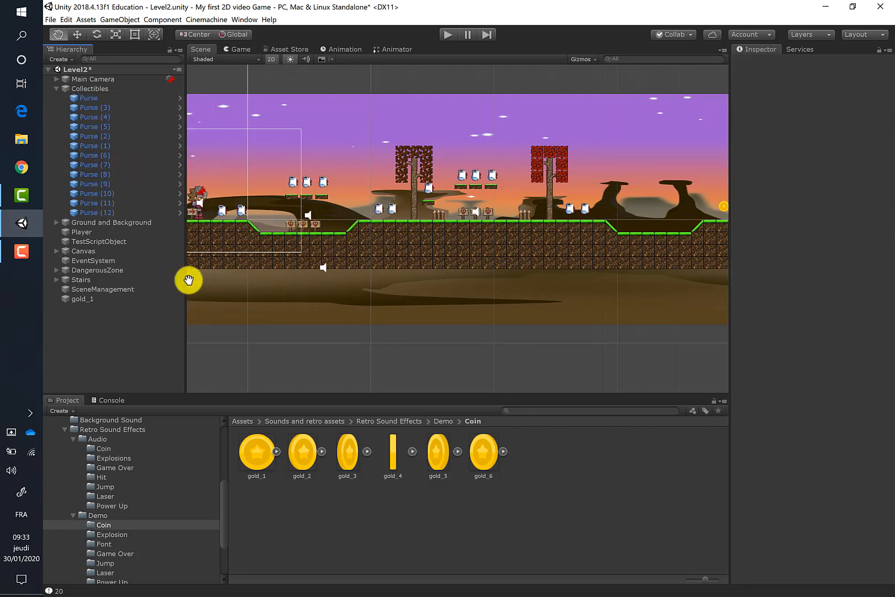
pyautogui.moveTo(76, 297); pyautogui.dragTo(98, 91)
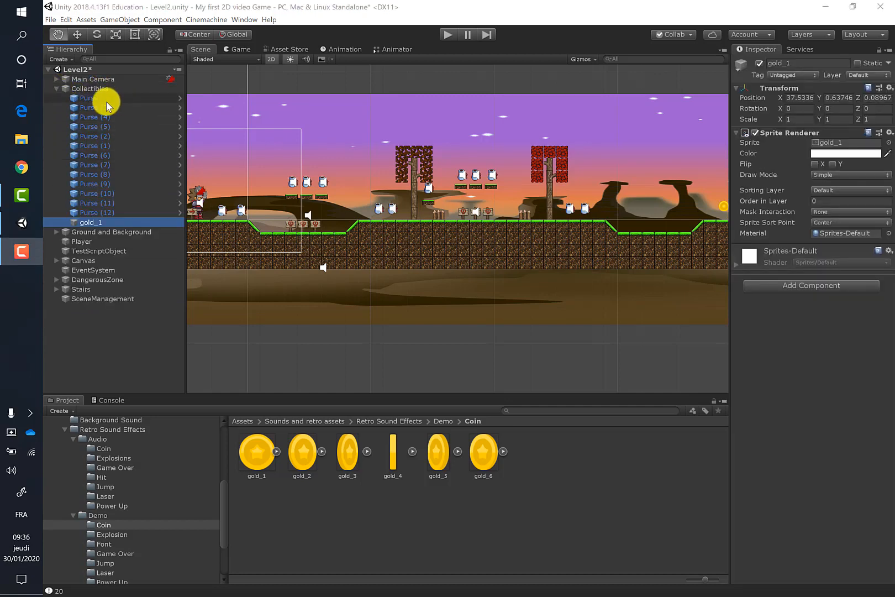
# - Review the Purse's components and add a Box Collider 2D to the gold_1 coin
pyautogui.click(84, 98)
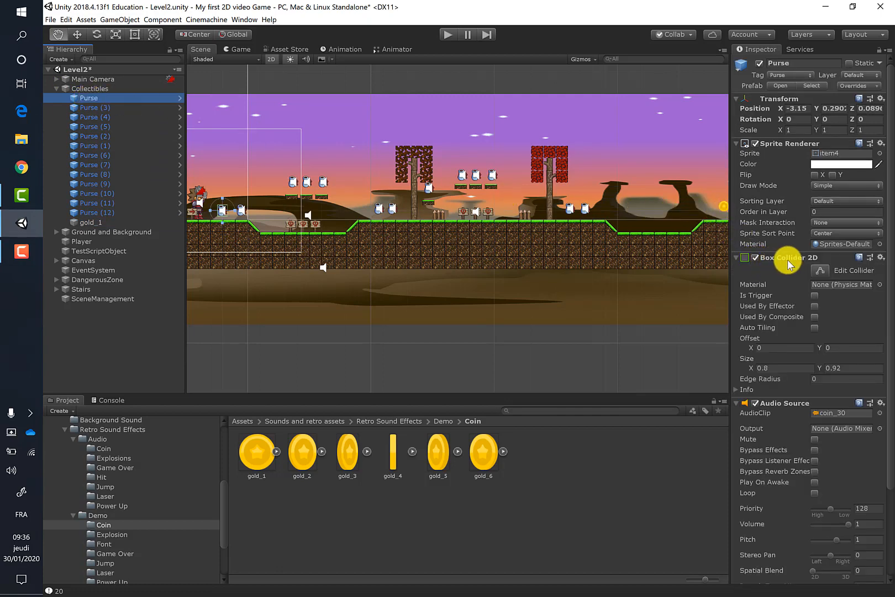
pyautogui.scroll(-2, 795, 409)
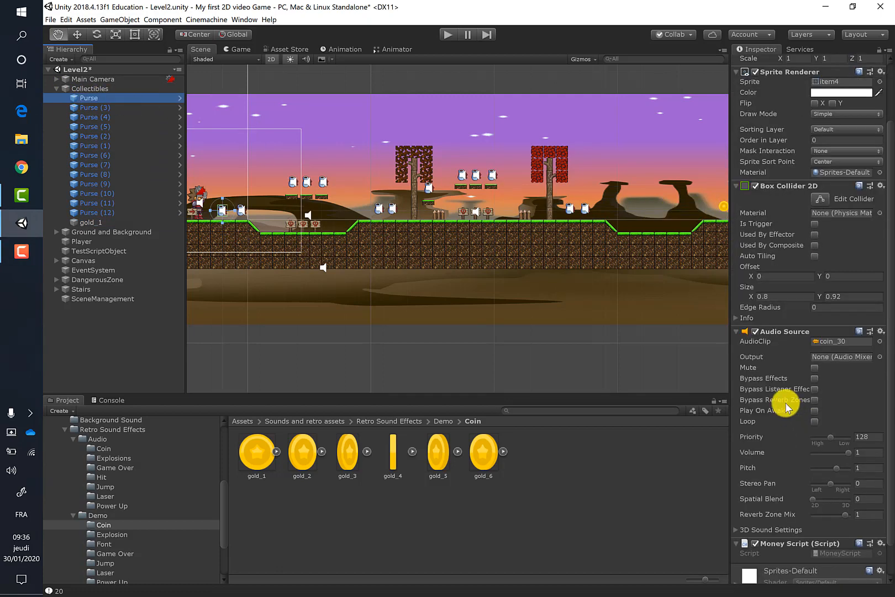
pyautogui.scroll(-1, 801, 362)
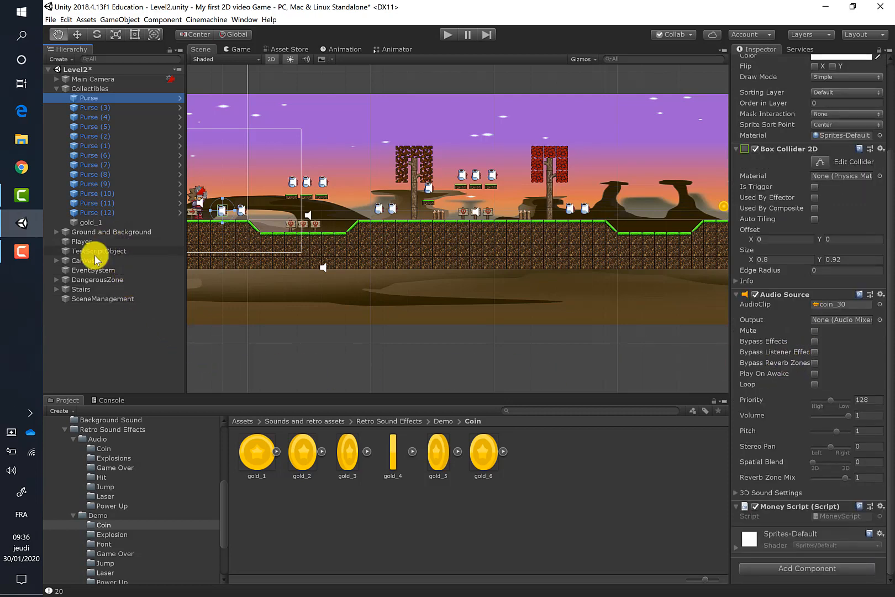
pyautogui.click(84, 222)
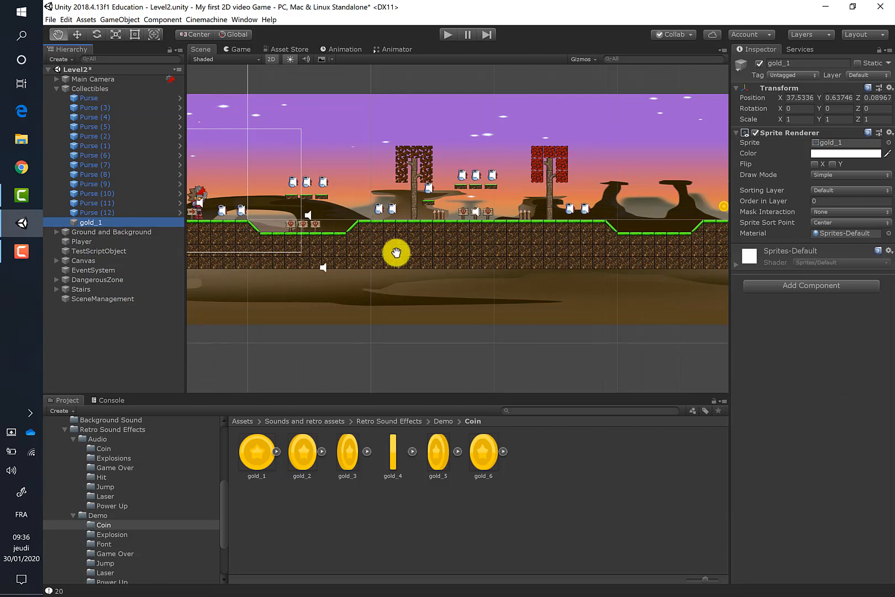
pyautogui.click(810, 286)
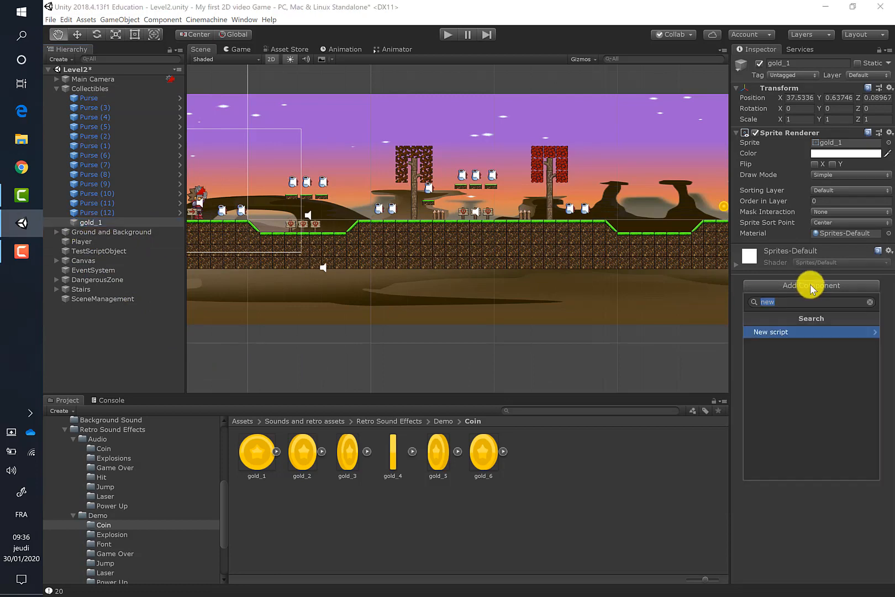
pyautogui.write('box')
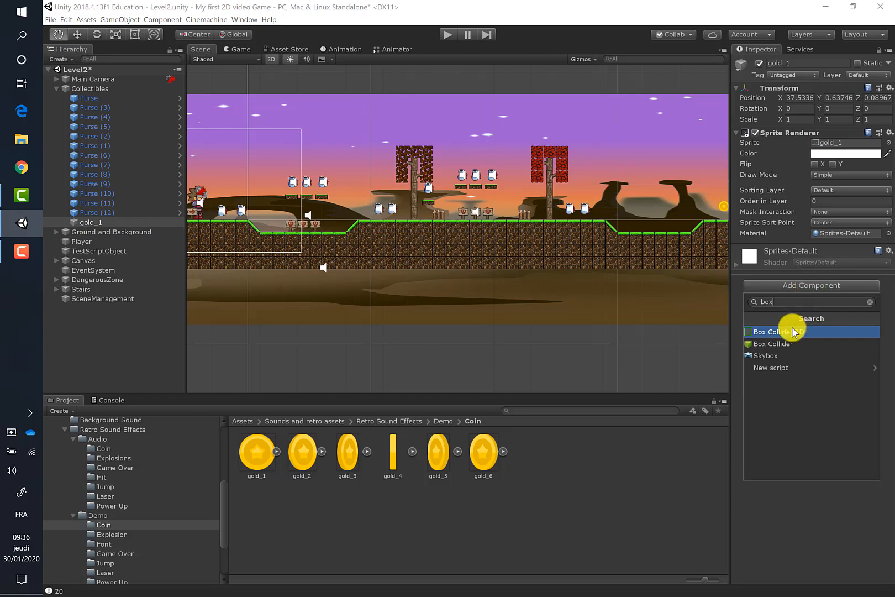
pyautogui.click(794, 333)
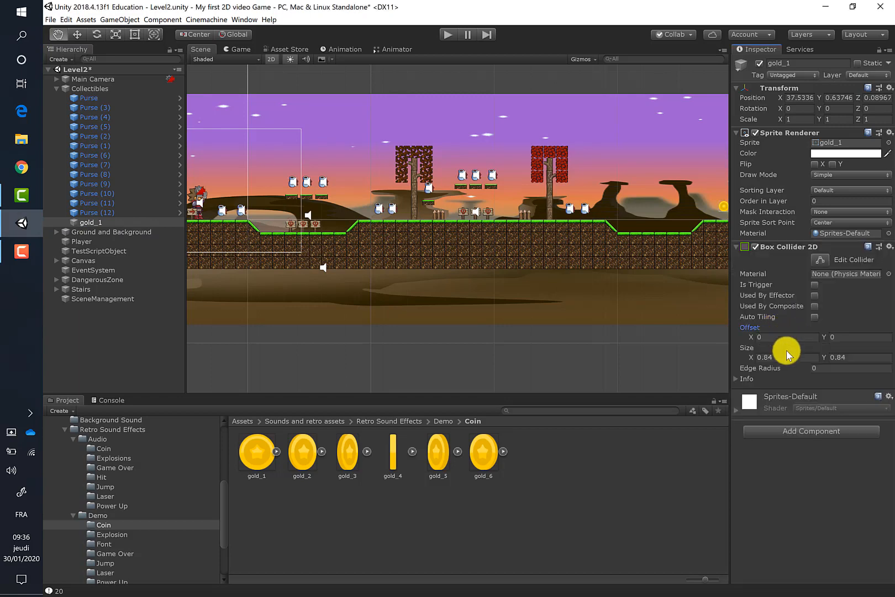
# - Add an Audio Source component to the gold_1 coin
pyautogui.click(788, 432)
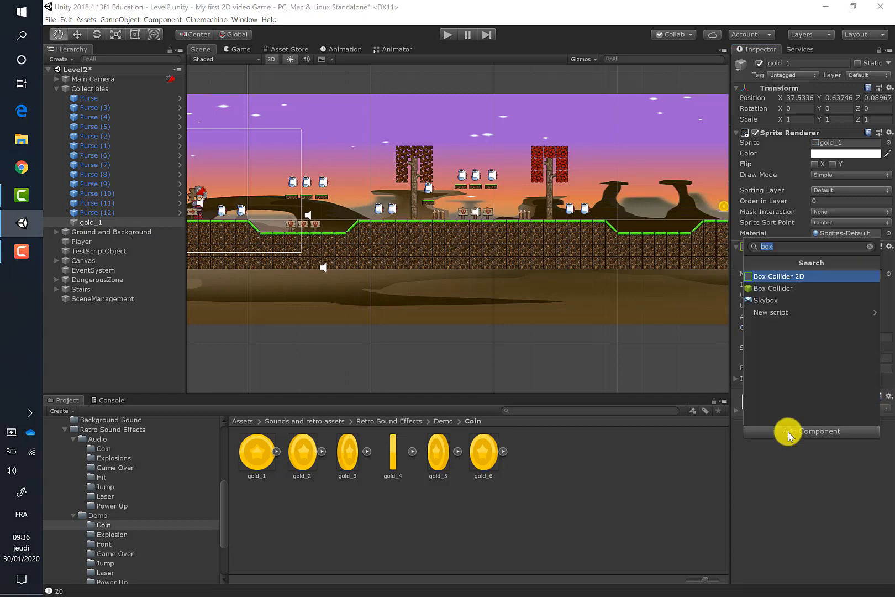
pyautogui.write('audi')
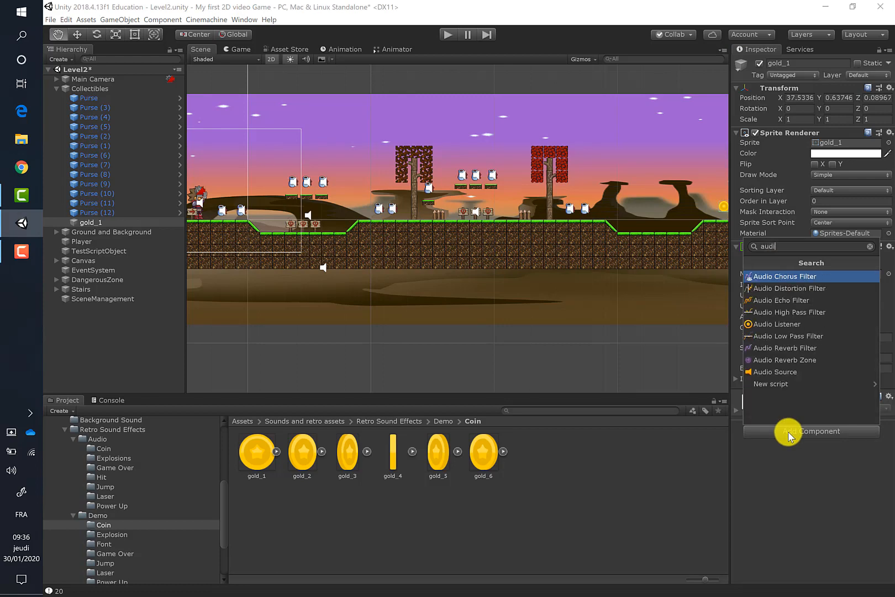
pyautogui.click(784, 371)
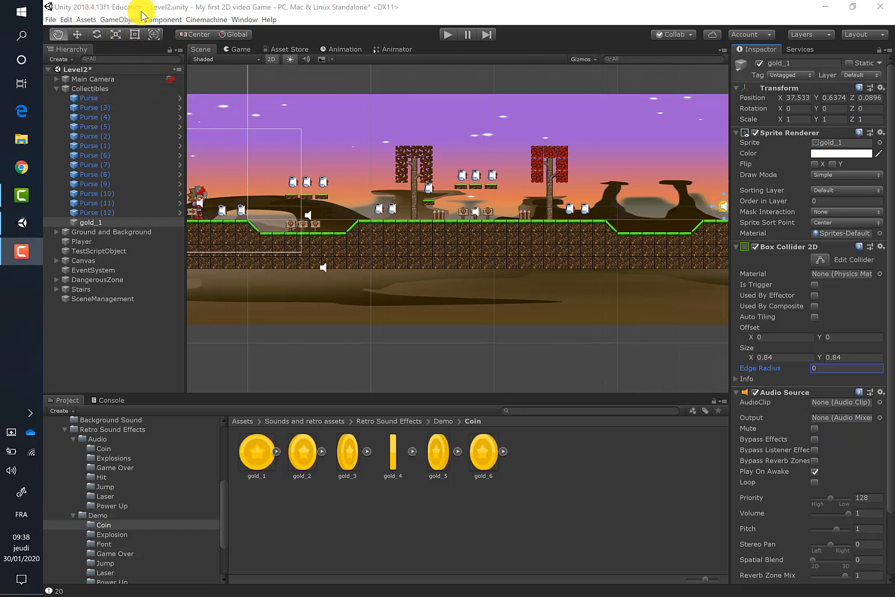
# - Save the Level2 scene and open the Scenes folder in Assets
pyautogui.click(50, 20)
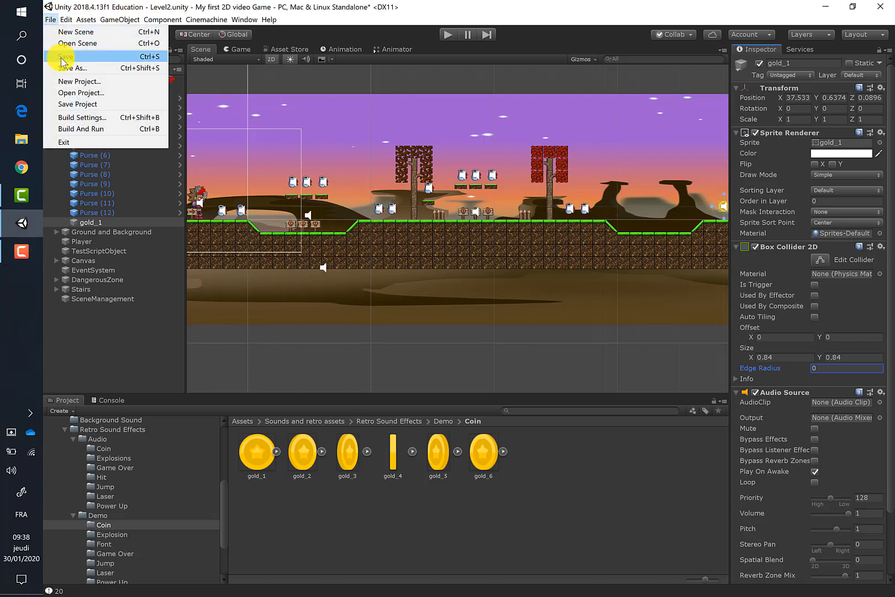
pyautogui.click(62, 58)
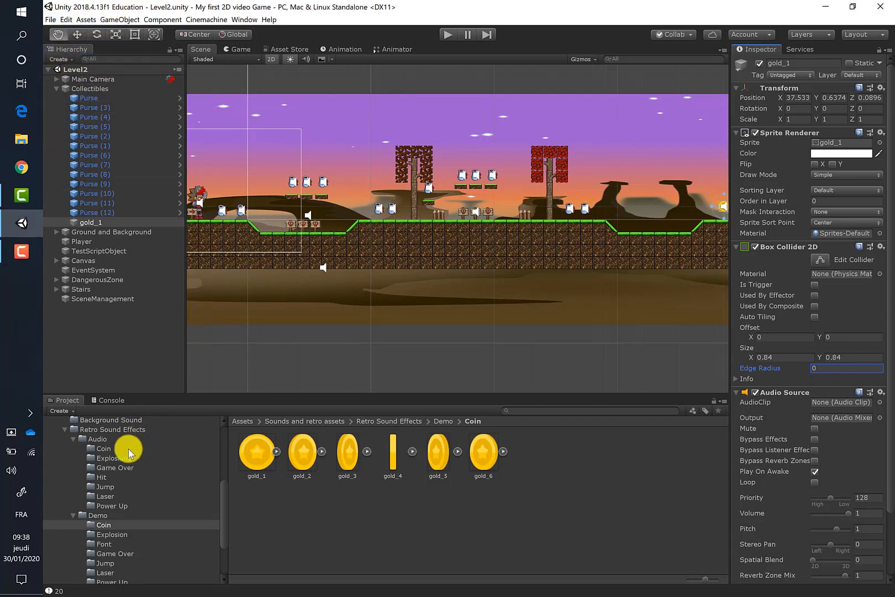
pyautogui.moveTo(221, 507); pyautogui.dragTo(220, 443)
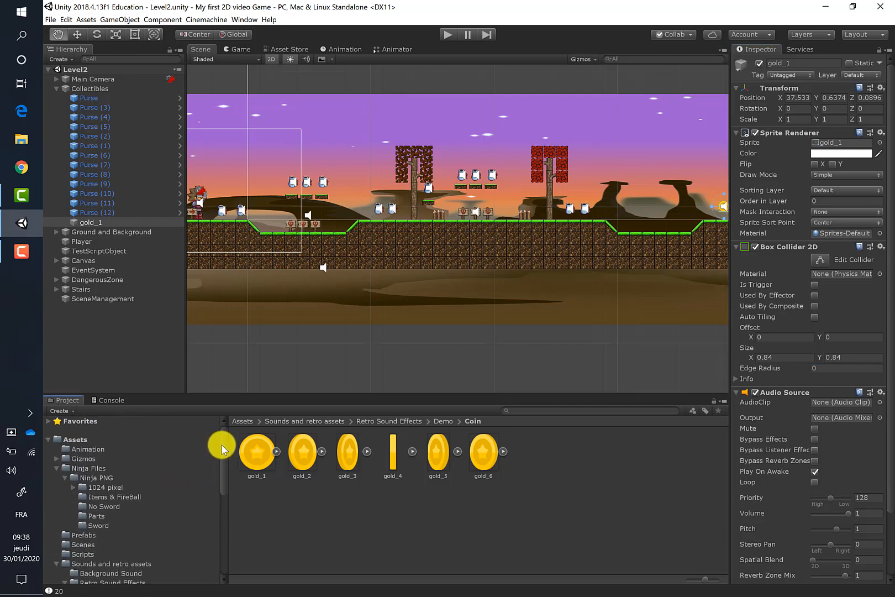
pyautogui.click(77, 439)
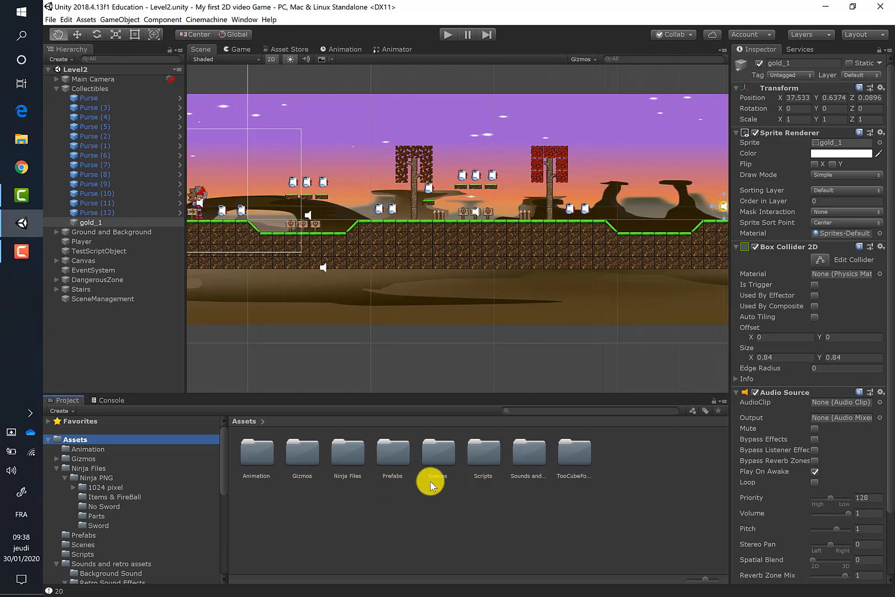
pyautogui.doubleClick(438, 457)
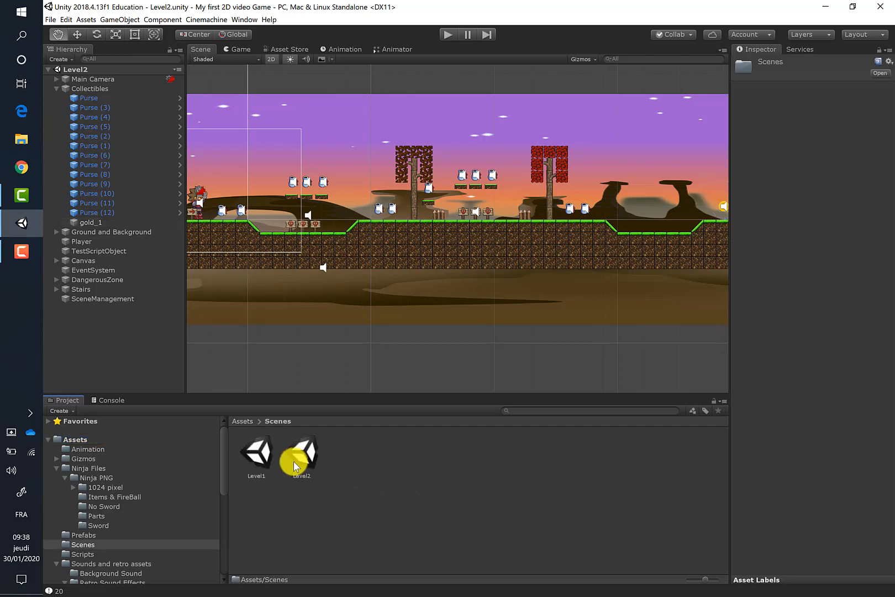